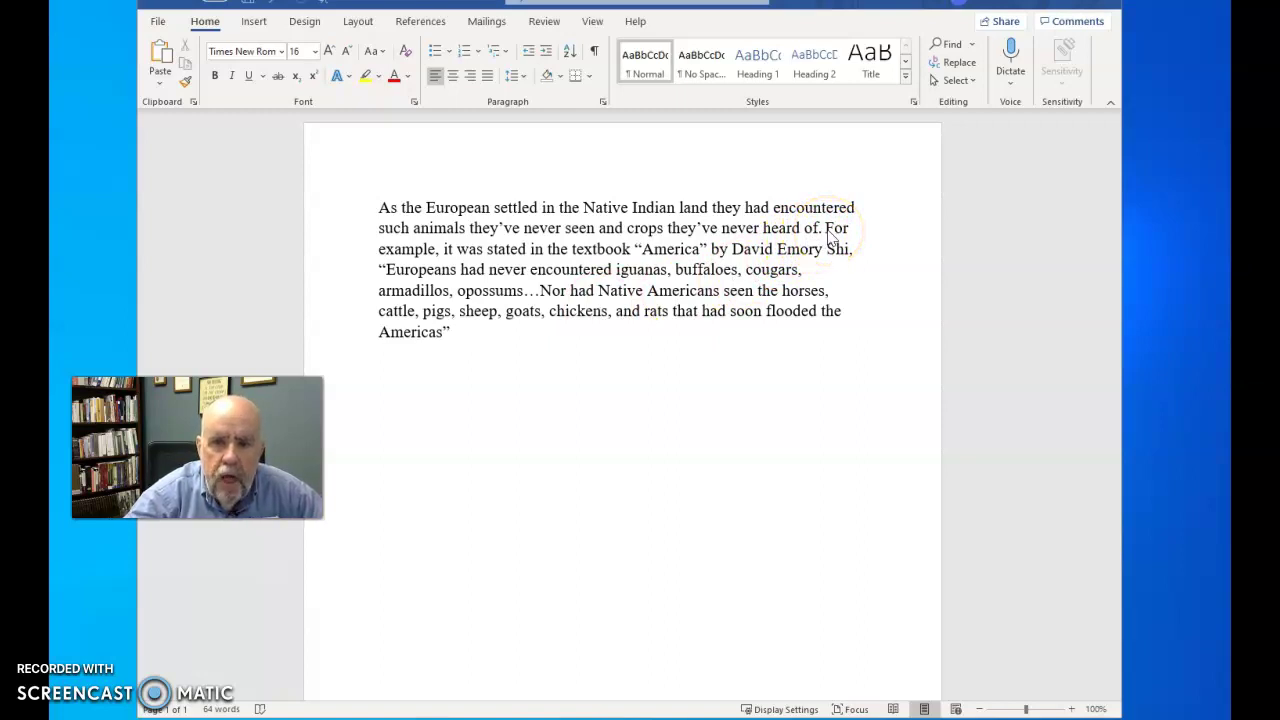
Delete the lead-in beginning "For example, it was stated in the textbook" and its author credit before the first quotation.
{"action": "left_click", "coordinate": [827, 232]}
{"action": "type", "text": "."}
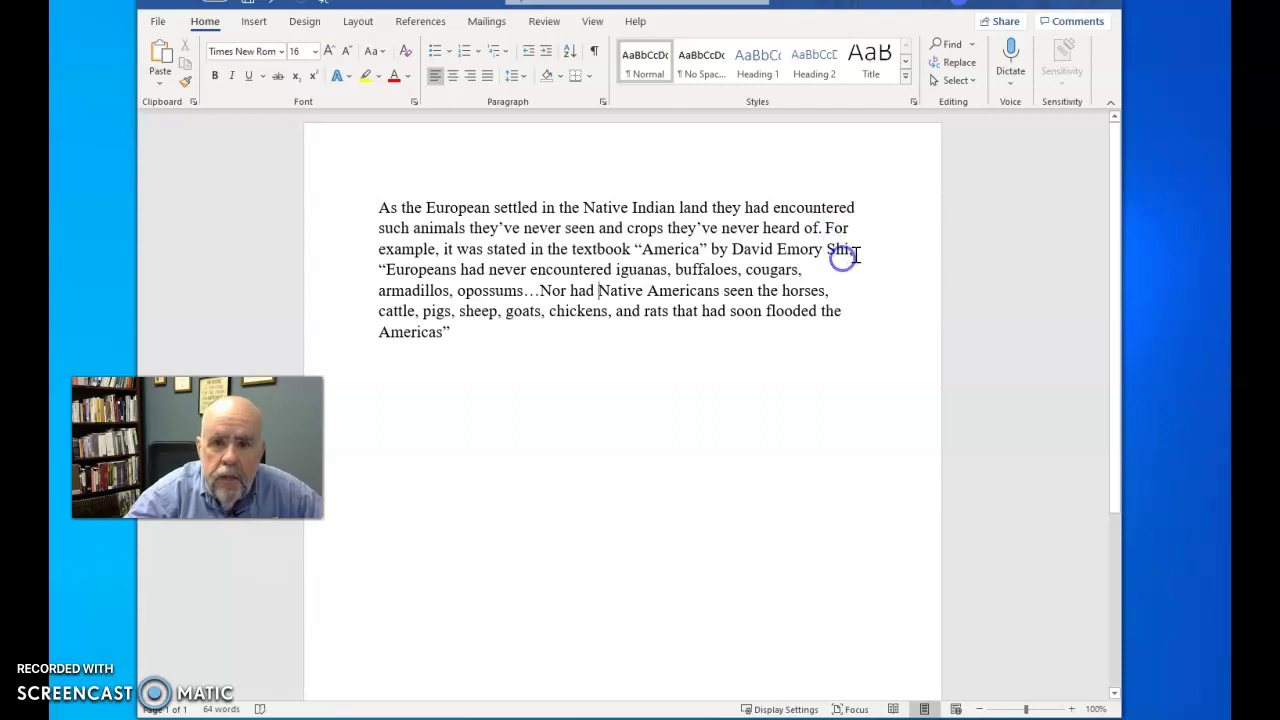
{"action": "left_click", "coordinate": [851, 249]}
{"action": "left_click_drag", "start_coordinate": [844, 249], "coordinate": [836, 231]}
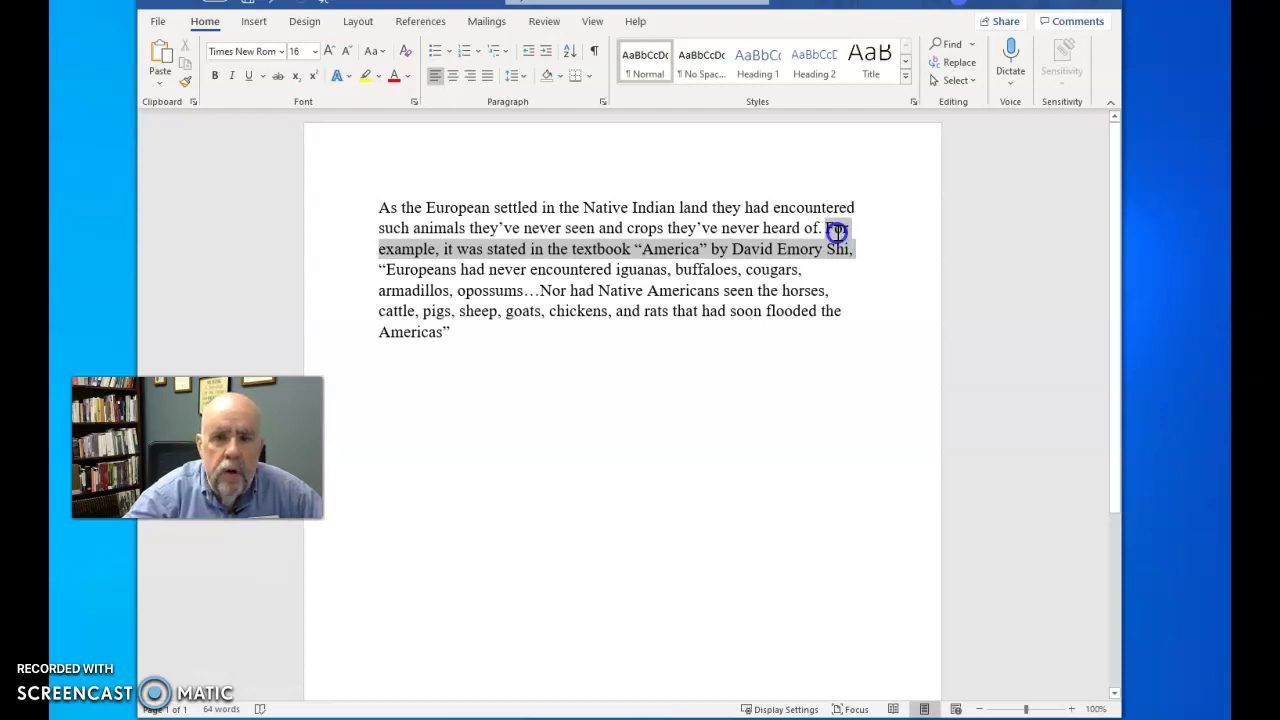
{"action": "left_click_drag", "start_coordinate": [836, 231], "coordinate": [834, 229]}
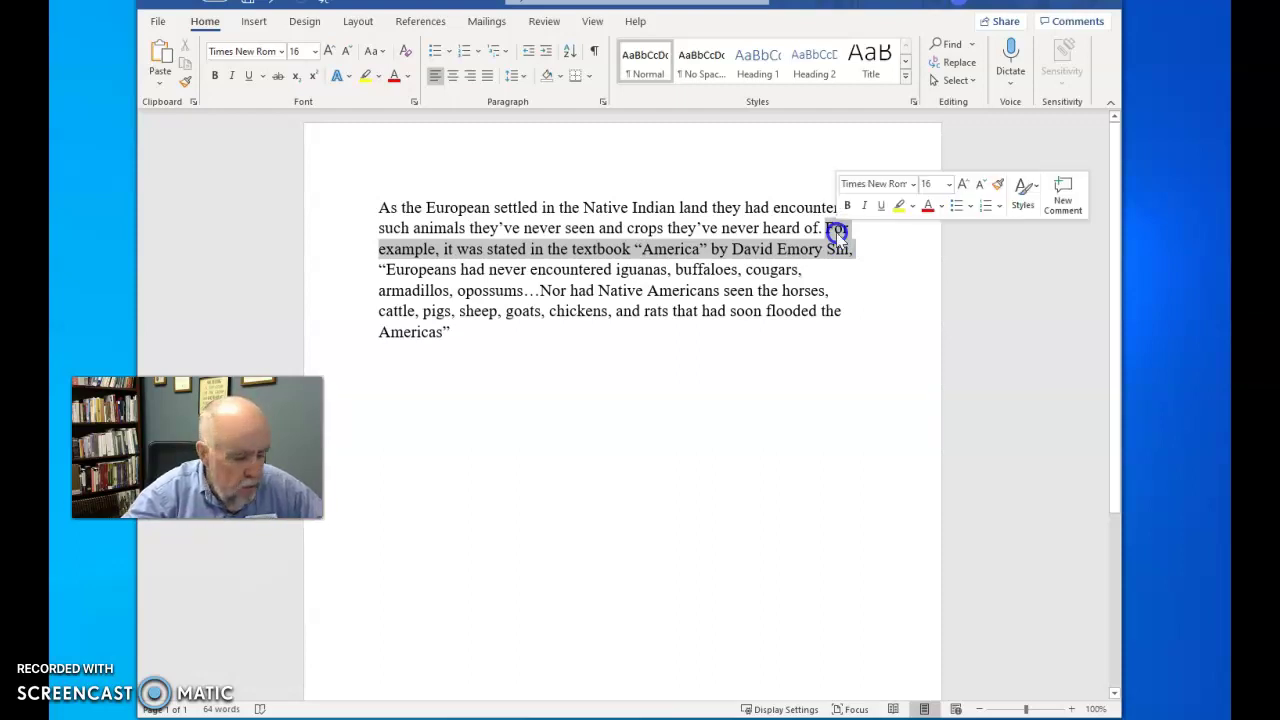
{"action": "key", "text": "BackSpace"}
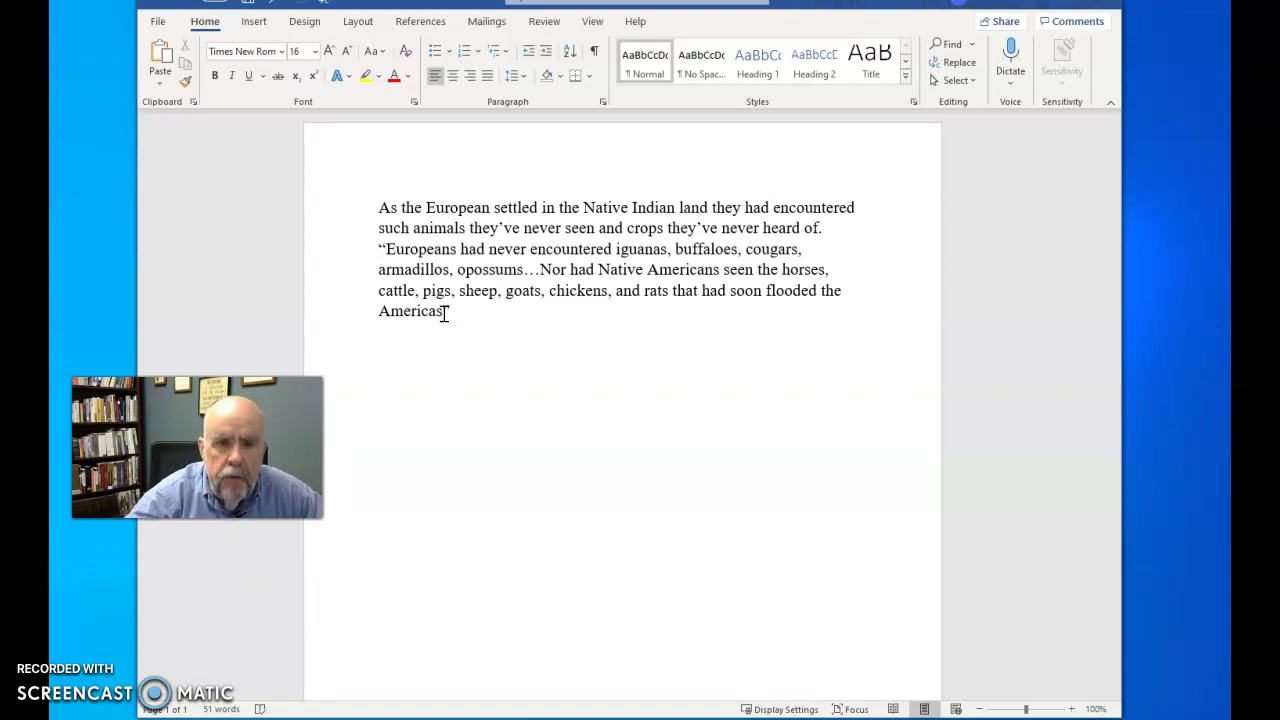
Replace the ellipsis after the first quotation's animal list so it ends with opossum.”.
{"action": "left_click", "coordinate": [541, 270]}
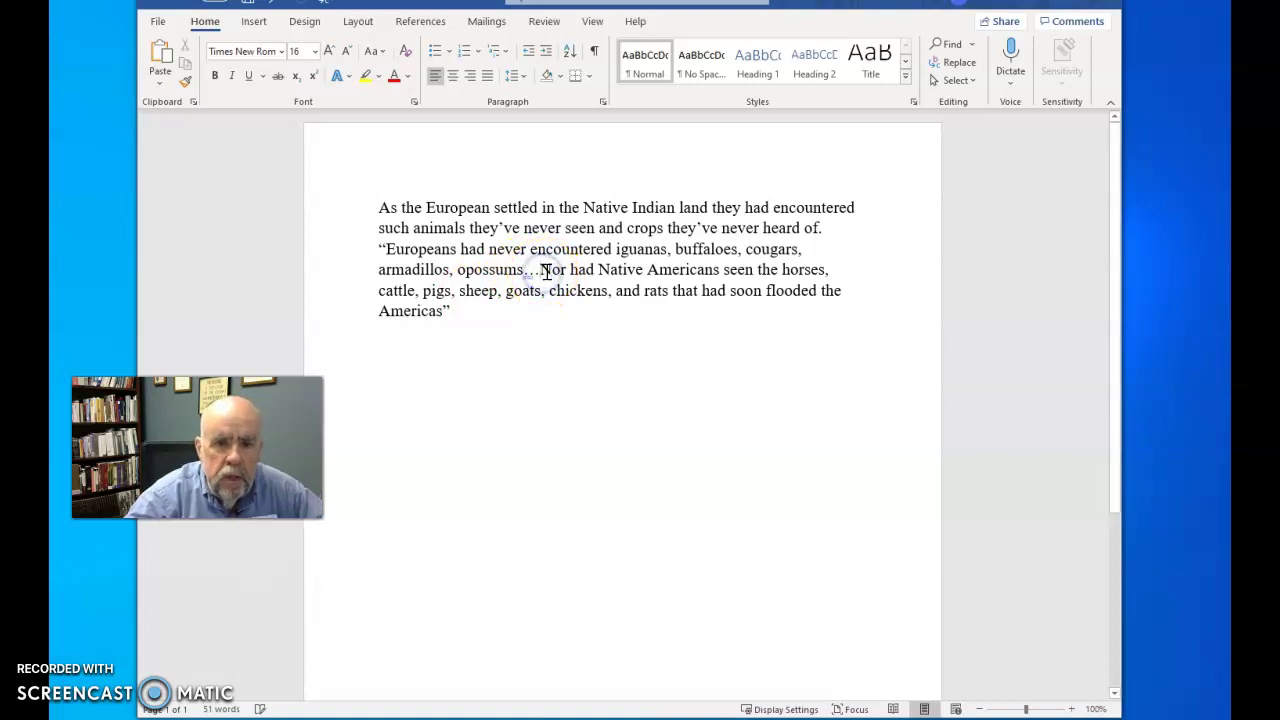
{"action": "key", "text": "BackSpace"}
{"action": "key", "text": "BackSpace"}
{"action": "key", "text": "BackSpace"}
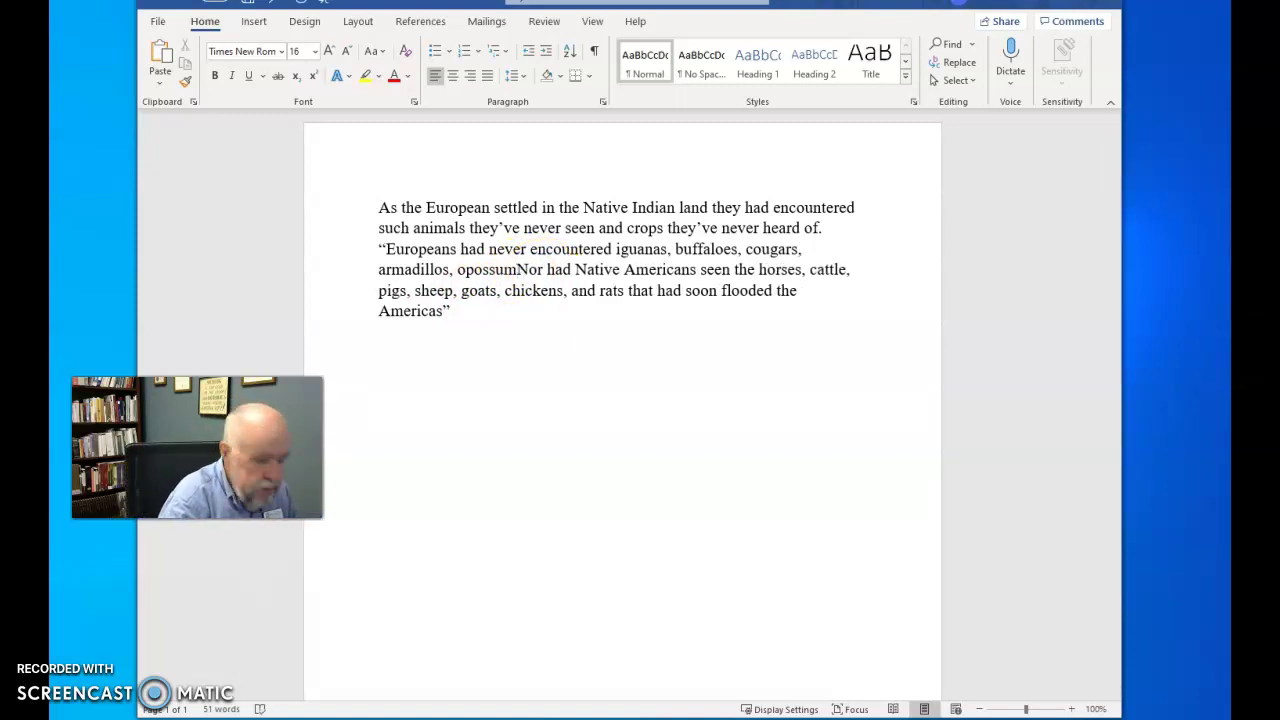
{"action": "type", "text": ".\""}
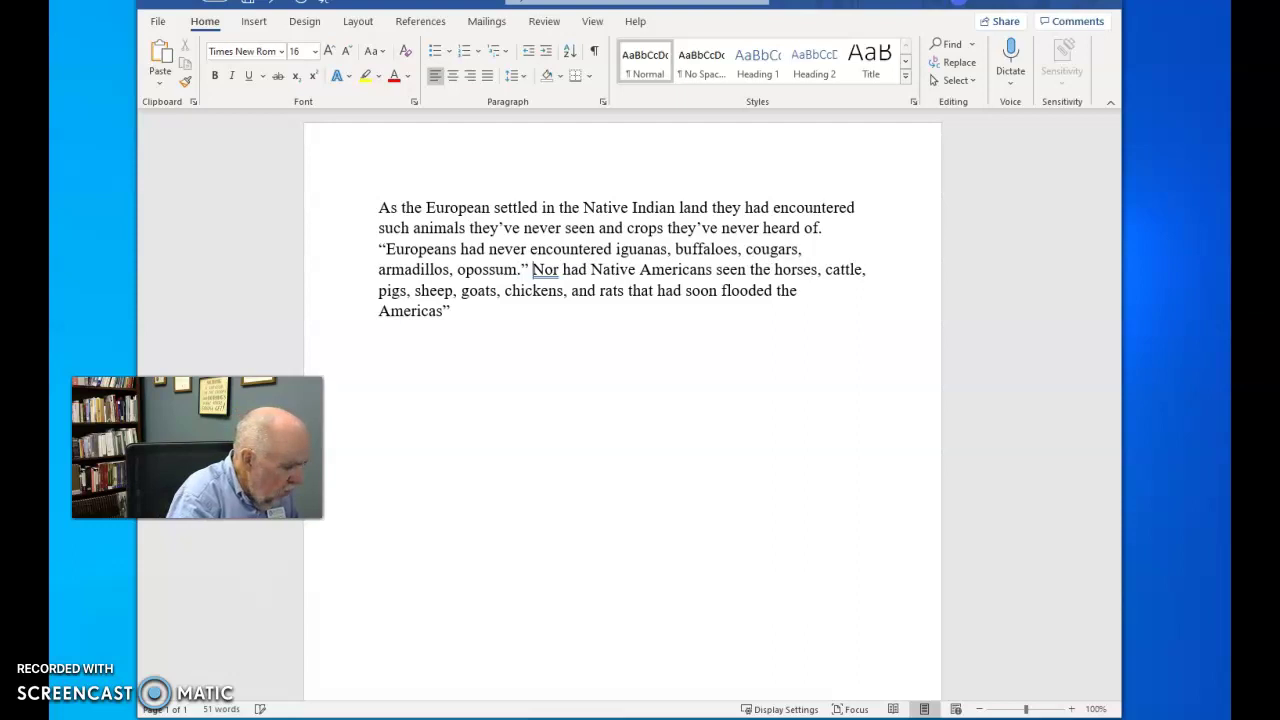
Insert "It was not only Europeans that encountered strange animals but the “" before the second quotation and remove its opening words "Nor had".
{"action": "type", "text": "It was not only Europeans that encountered strange animals but the \""}
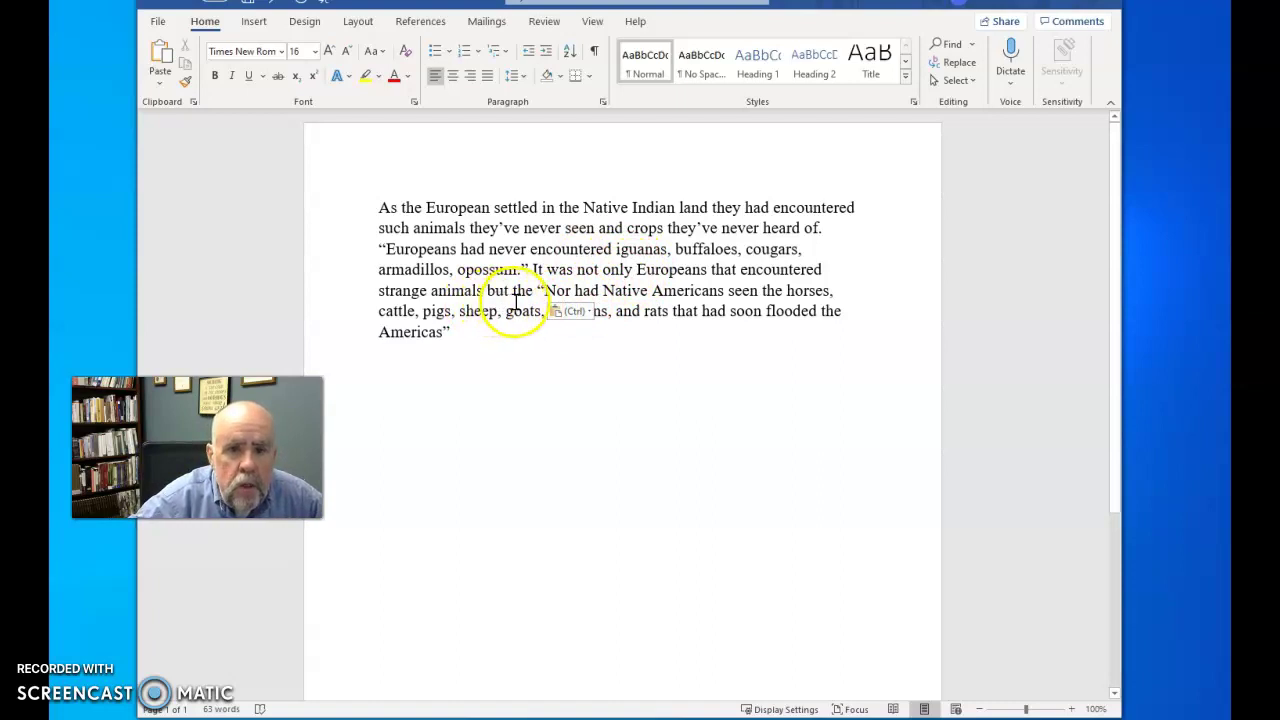
{"action": "left_click", "coordinate": [602, 291]}
{"action": "key", "text": "BackSpace"}
{"action": "key", "text": "BackSpace"}
{"action": "key", "text": "BackSpace"}
{"action": "key", "text": "BackSpace"}
{"action": "key", "text": "BackSpace"}
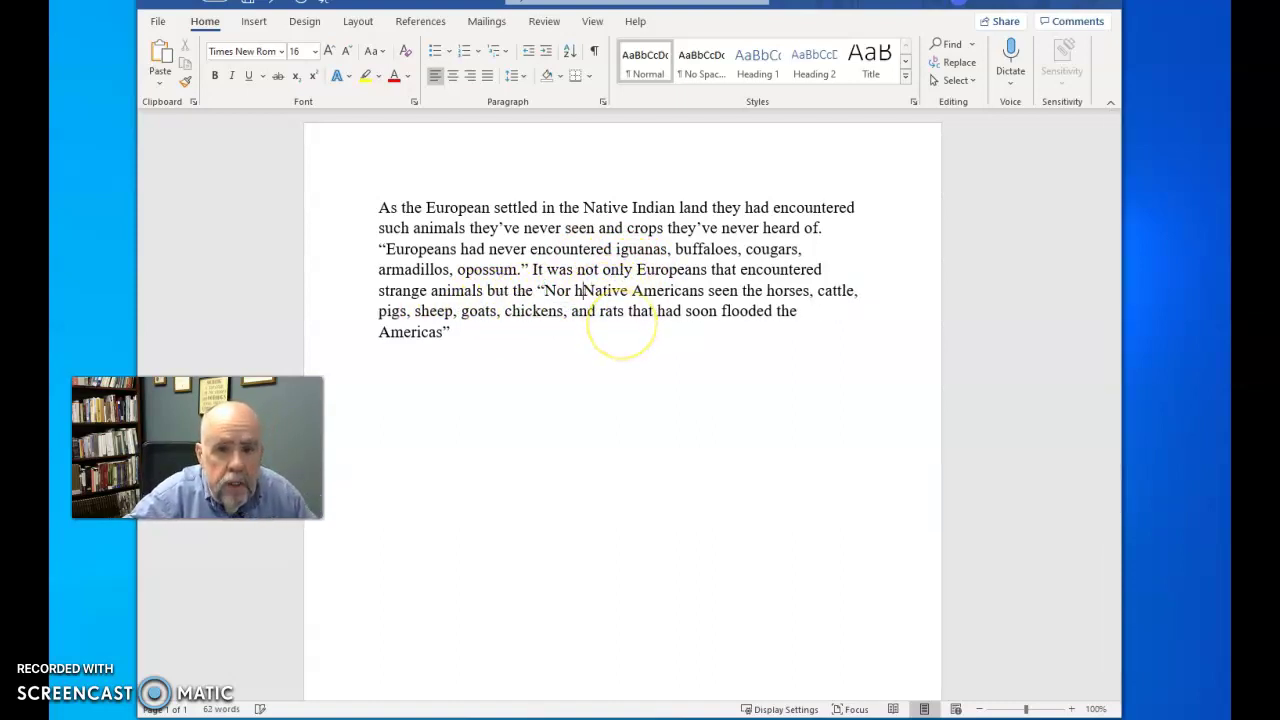
{"action": "key", "text": "BackSpace"}
{"action": "key", "text": "BackSpace"}
{"action": "key", "text": "BackSpace"}
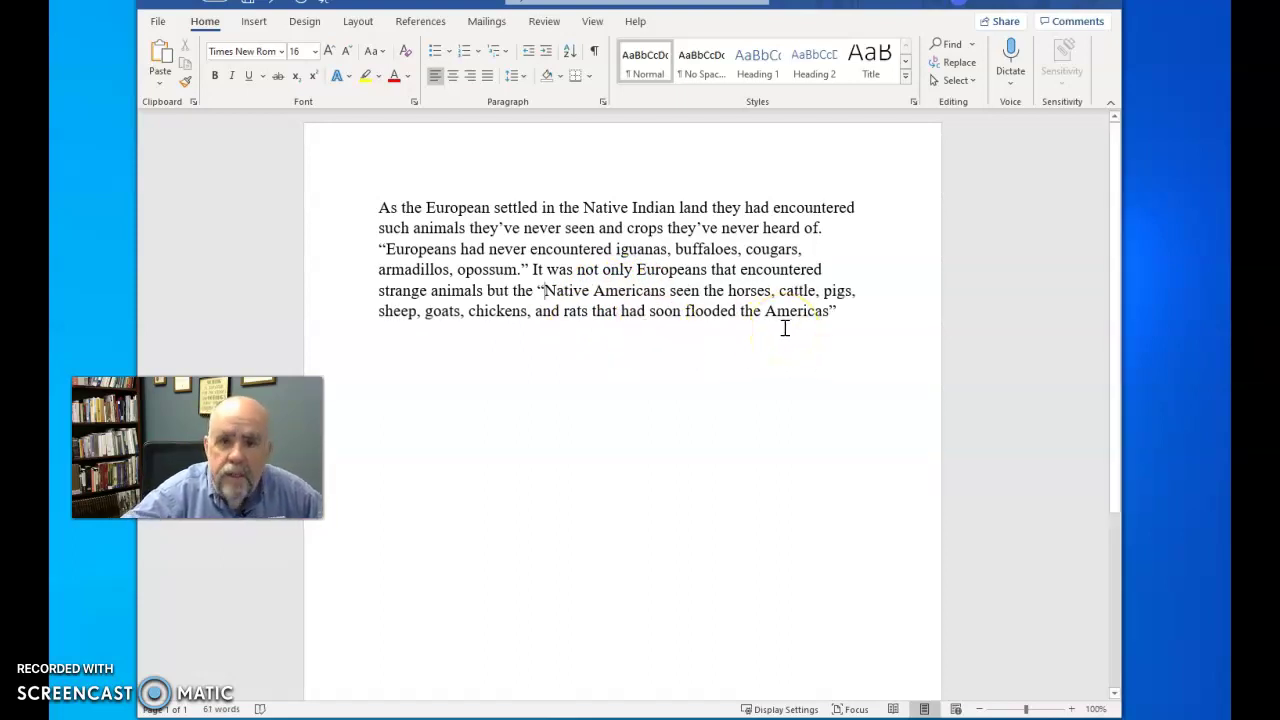
{"action": "left_click", "coordinate": [686, 369]}
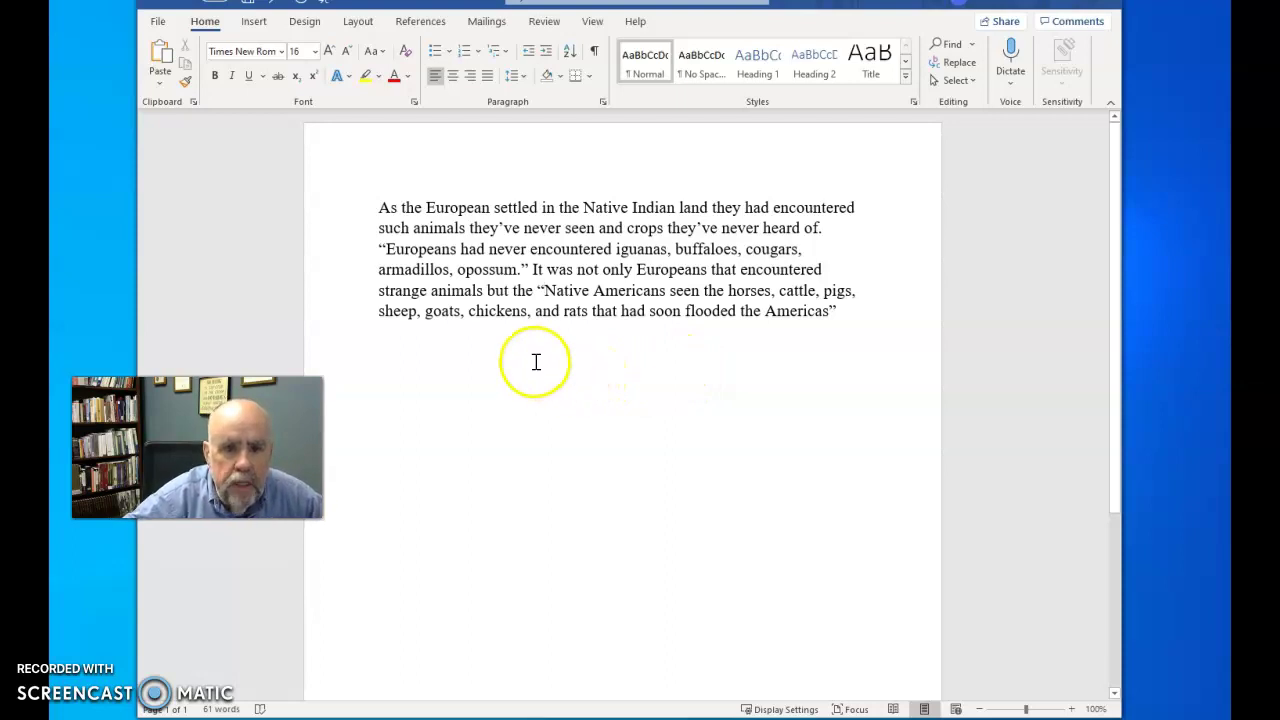
Highlight the first quotation, from “Europeans through opossum.”, in yellow.
{"action": "left_click", "coordinate": [527, 270]}
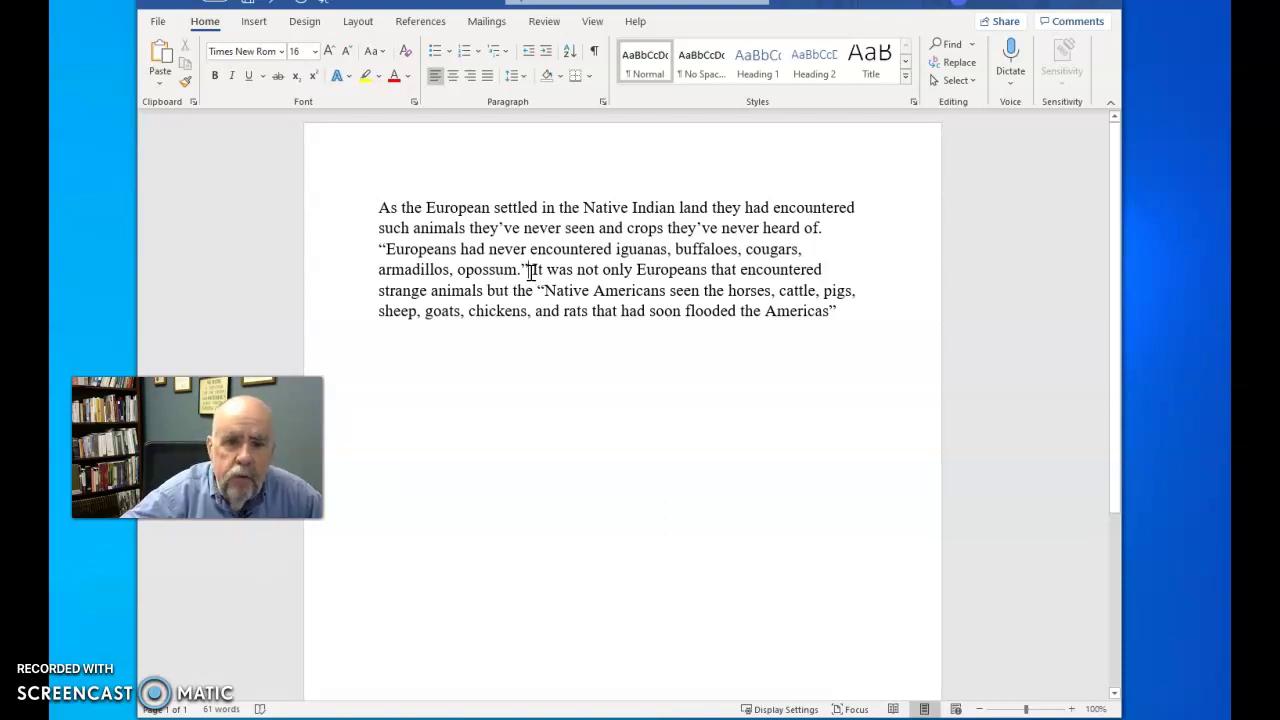
{"action": "left_click_drag", "start_coordinate": [530, 270], "coordinate": [374, 250]}
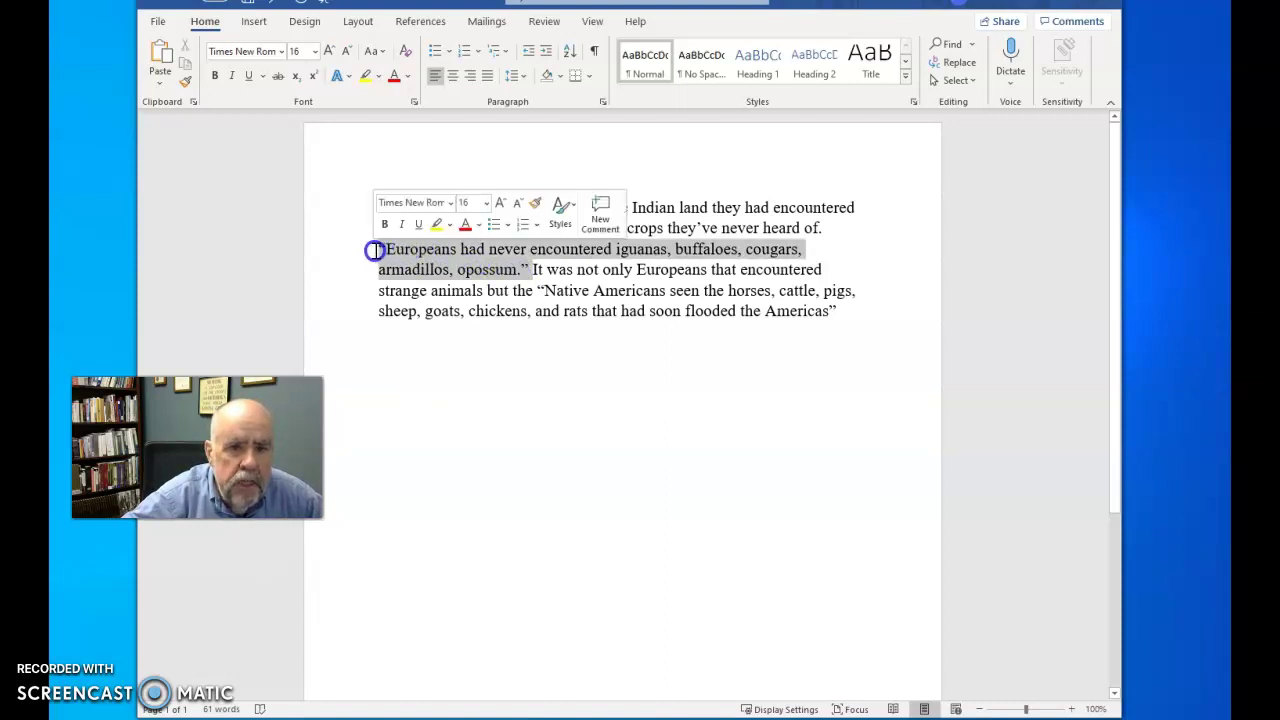
{"action": "left_click", "coordinate": [365, 76]}
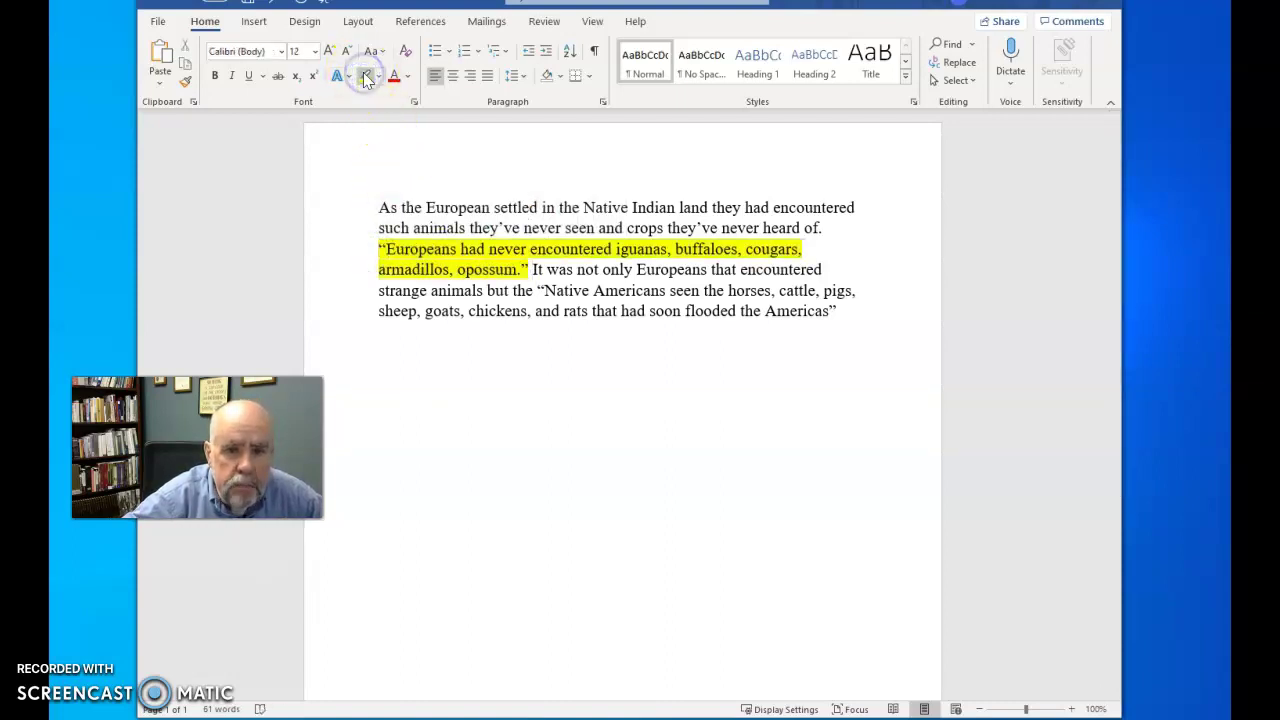
{"action": "left_click", "coordinate": [530, 270]}
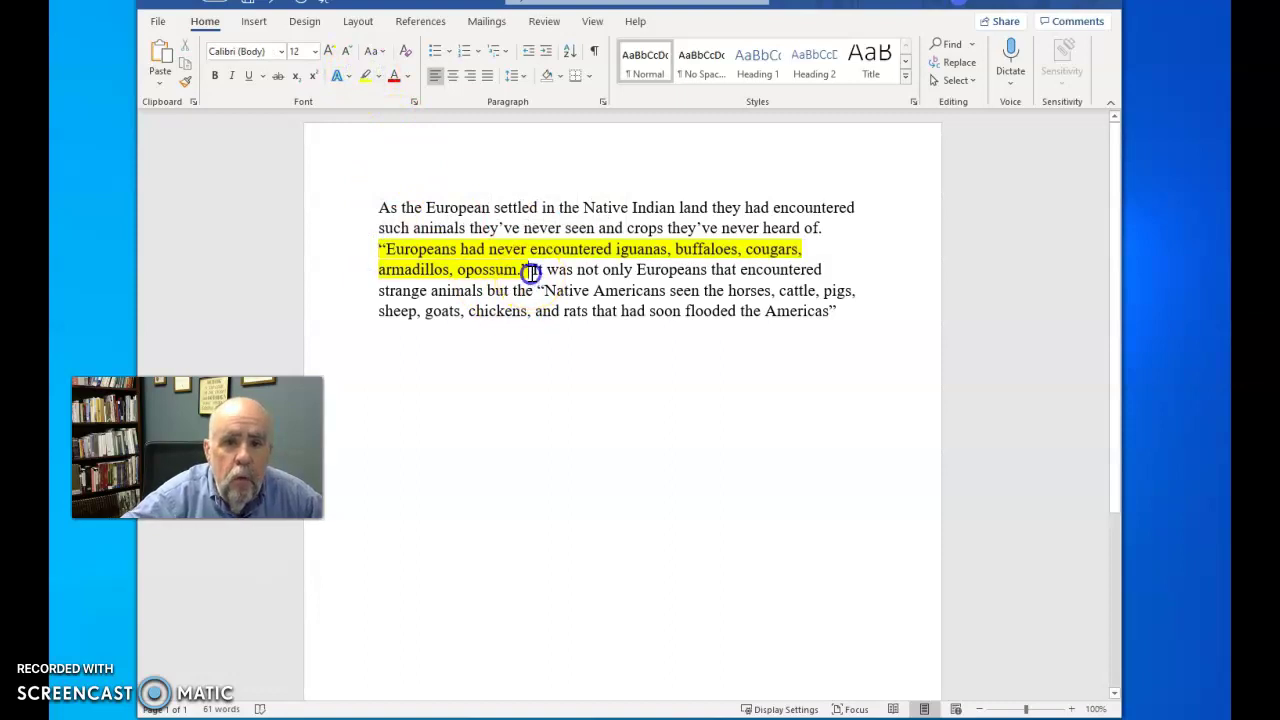
{"action": "left_click", "coordinate": [509, 357]}
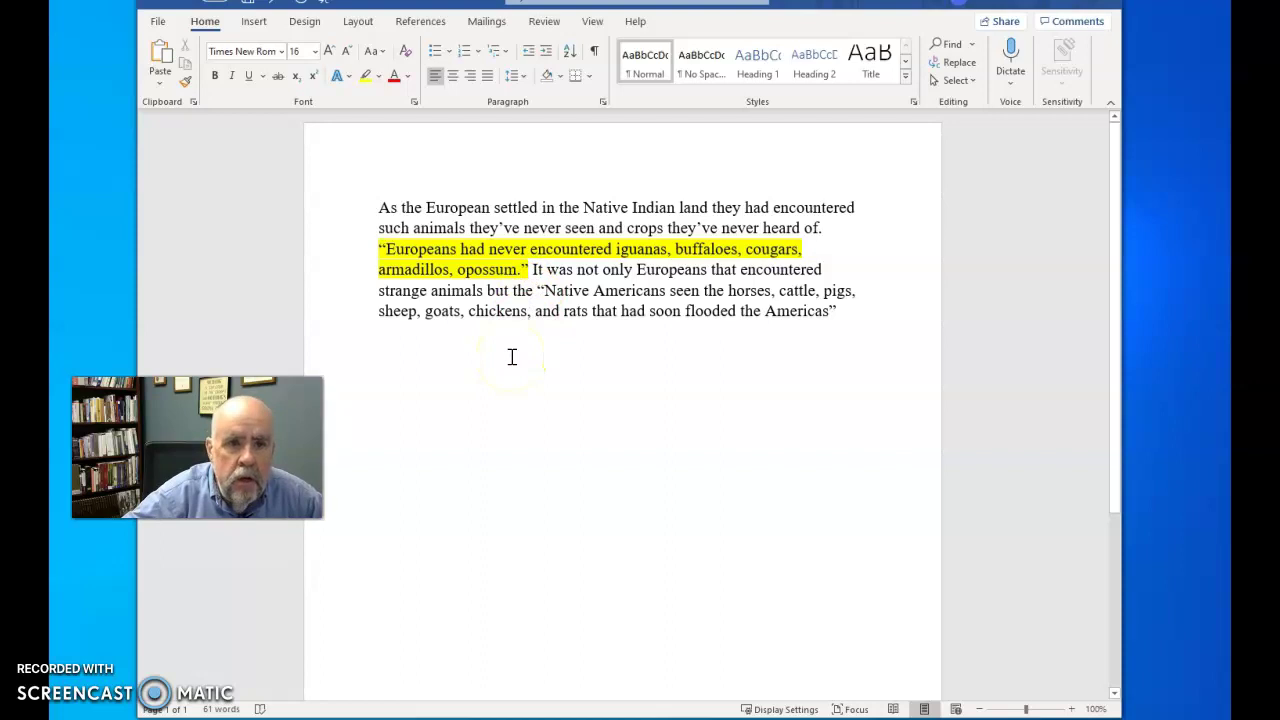
{"action": "left_click", "coordinate": [511, 357]}
Add a superscript 1 directly after the closing quotation mark of the highlighted quotation.
{"action": "left_click", "coordinate": [600, 222]}
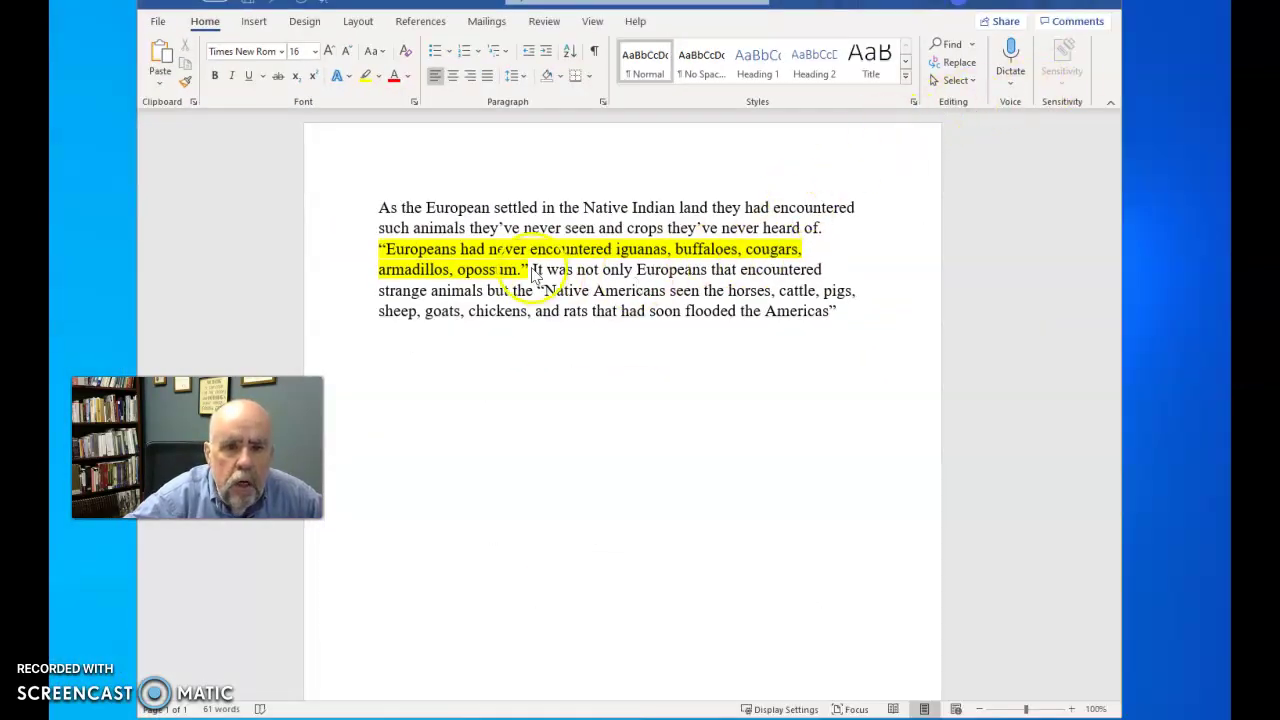
{"action": "left_click", "coordinate": [530, 268]}
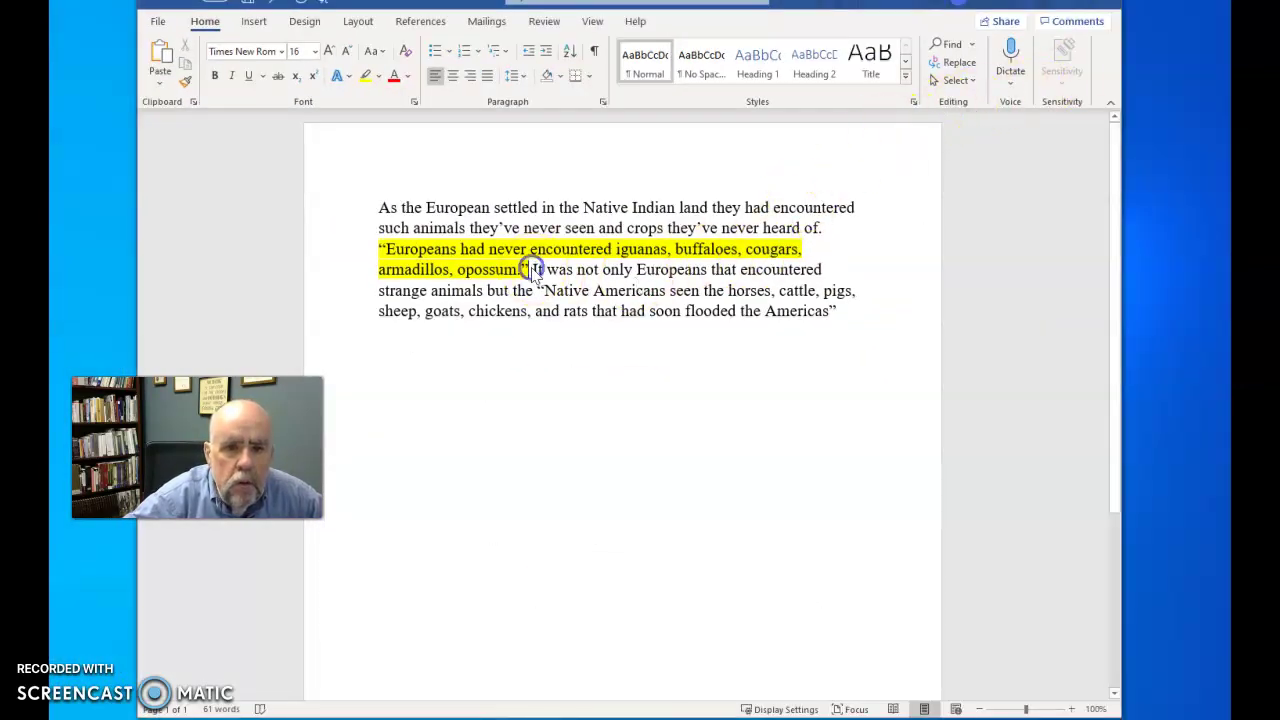
{"action": "left_click", "coordinate": [312, 78]}
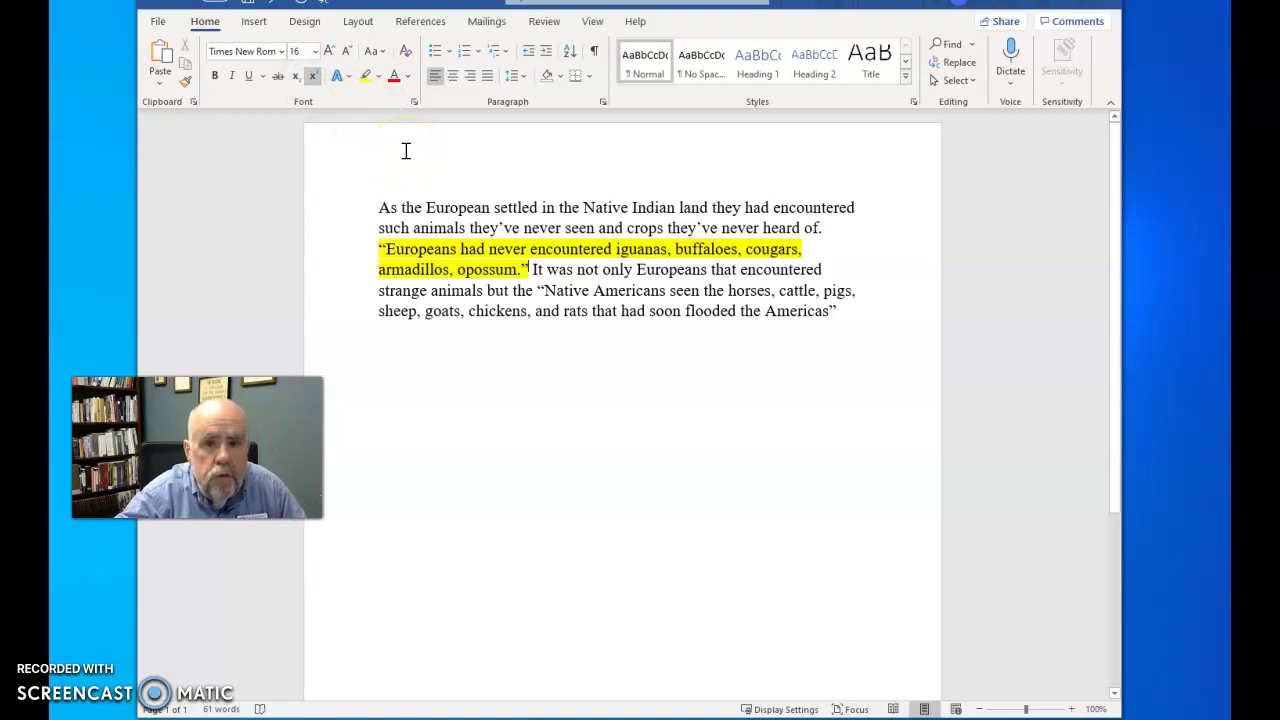
{"action": "type", "text": "1"}
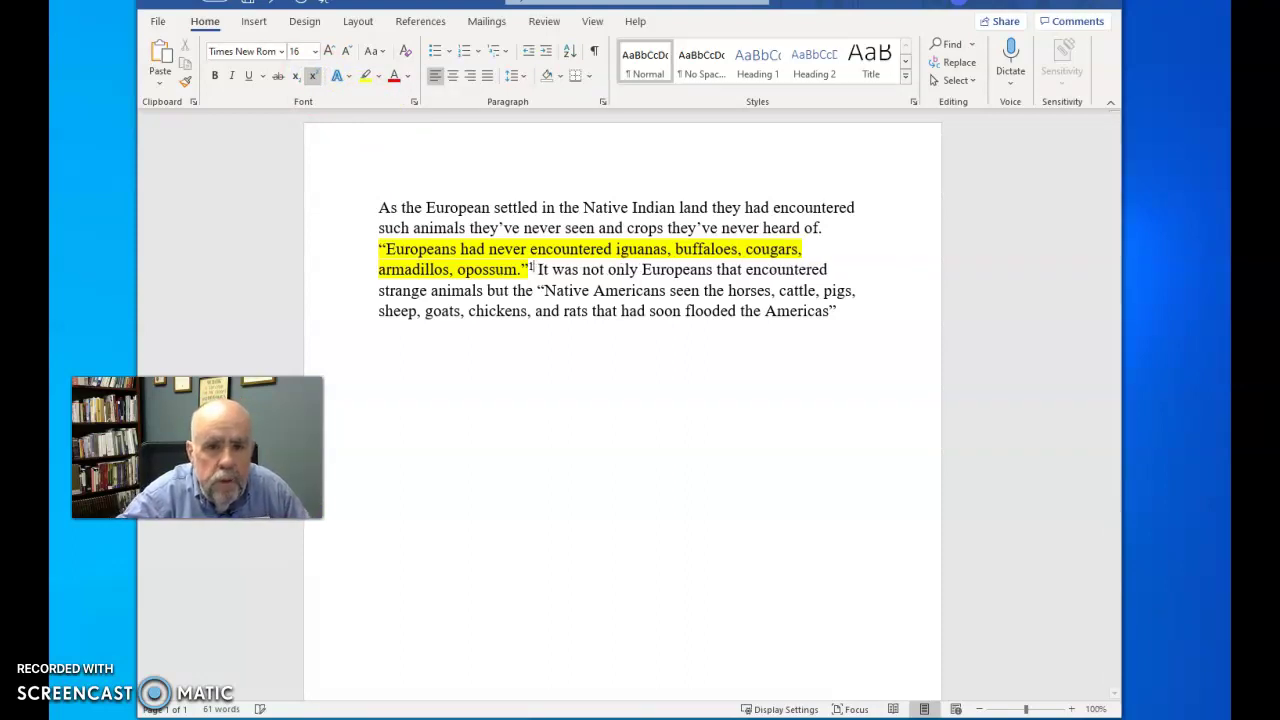
Add a superscript 2 after the closing quotation mark at the end of the paragraph.
{"action": "left_click", "coordinate": [837, 313]}
{"action": "left_click", "coordinate": [313, 77]}
{"action": "left_click", "coordinate": [384, 208]}
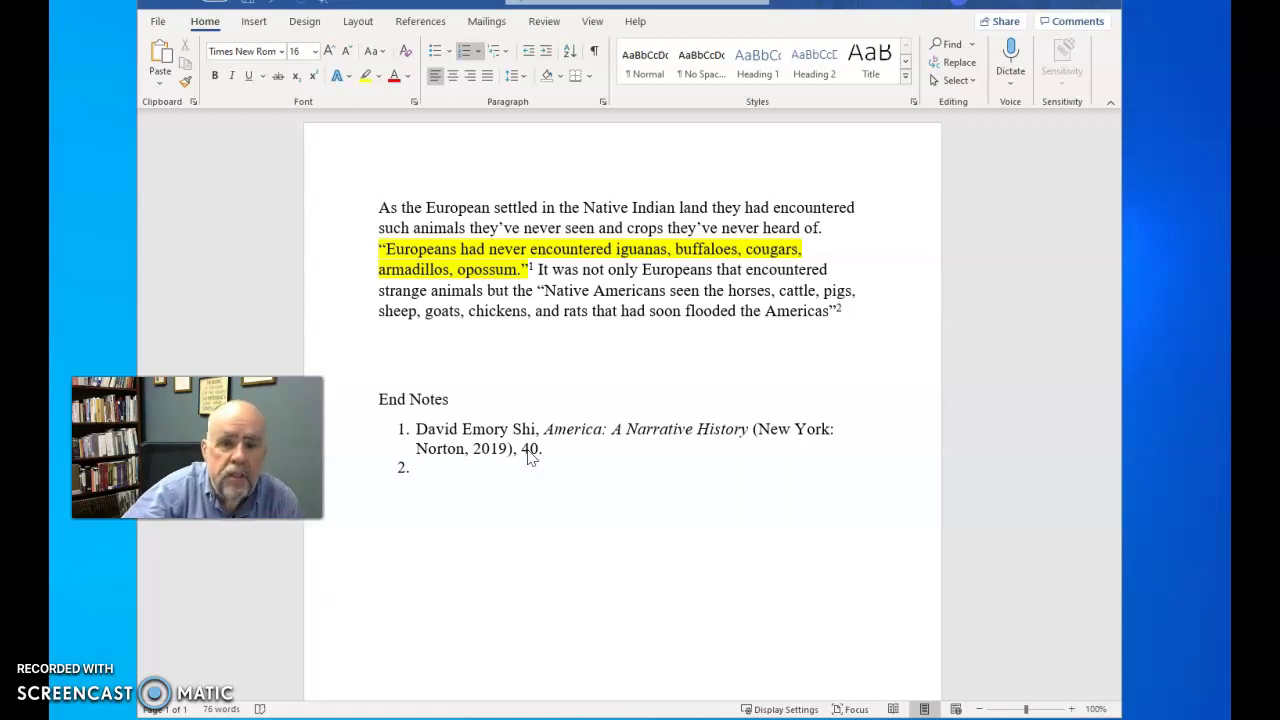
Fill endnote 2 with a shortened citation: the author's surname and italic title America copied from endnote 1, followed by page 41 in regular type.
{"action": "left_click", "coordinate": [433, 473]}
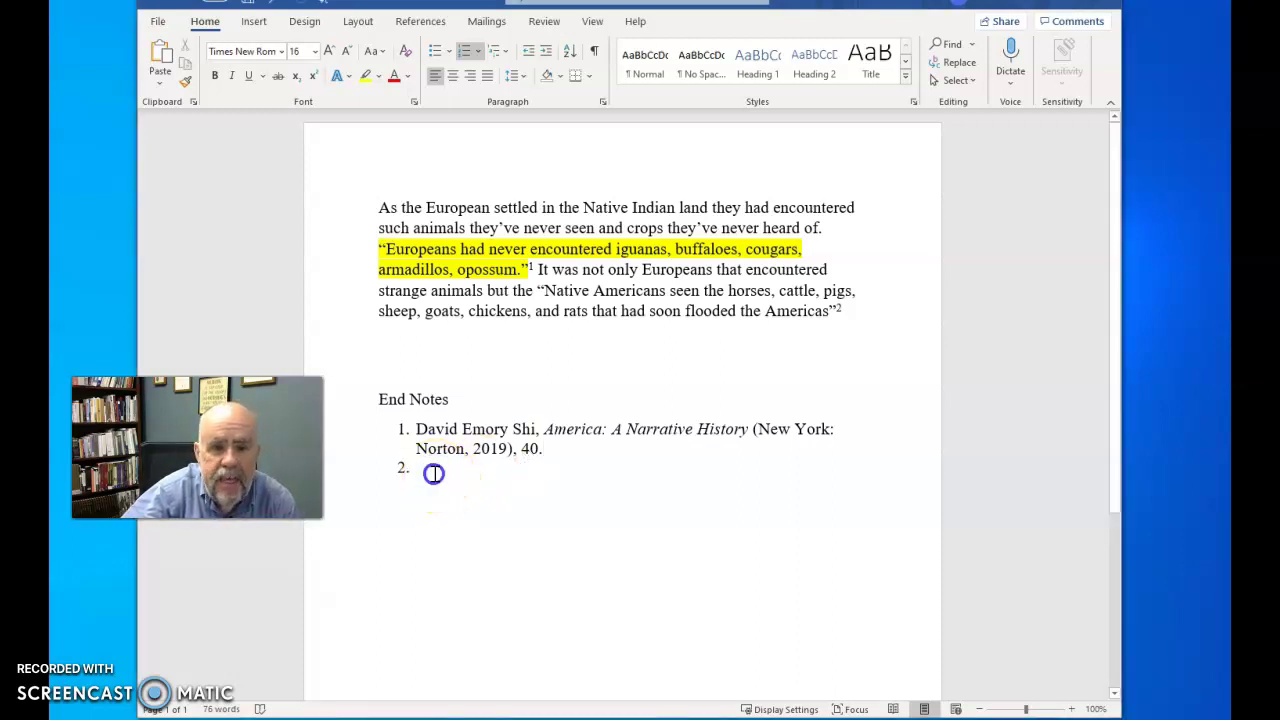
{"action": "left_click", "coordinate": [523, 428]}
{"action": "left_click_drag", "start_coordinate": [523, 428], "coordinate": [597, 427]}
{"action": "key", "text": "ctrl+c"}
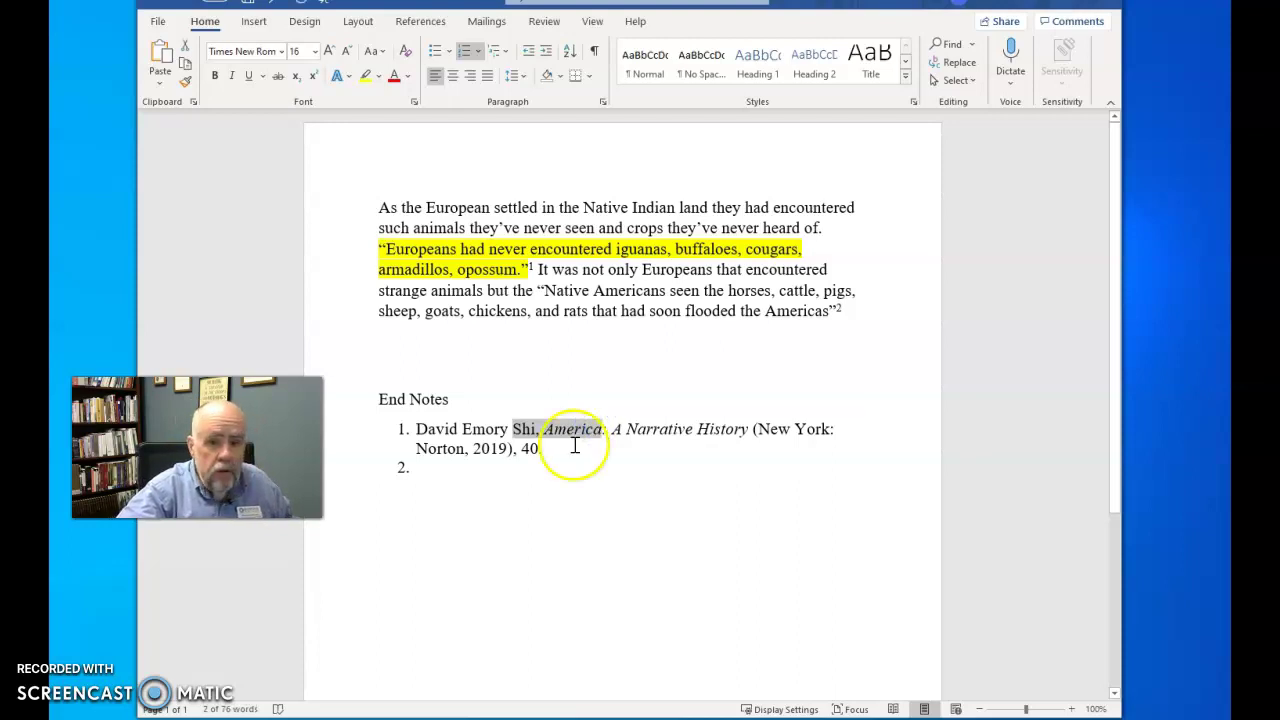
{"action": "left_click", "coordinate": [443, 470]}
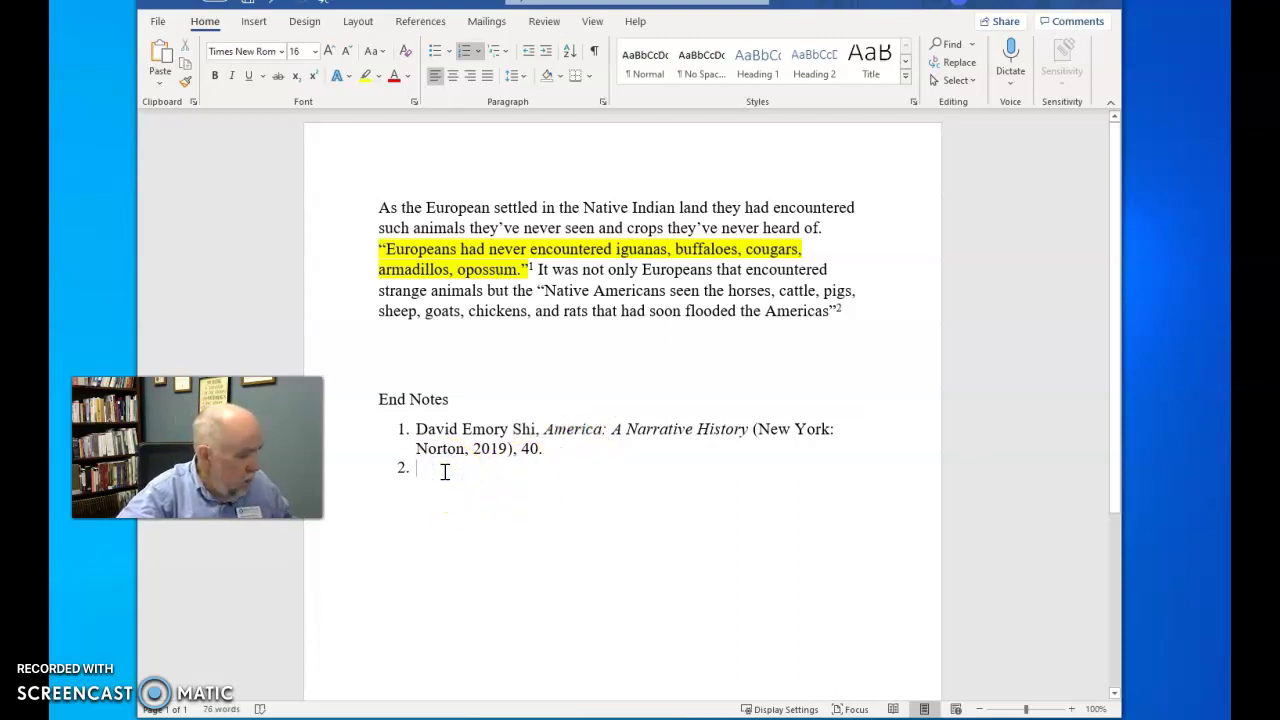
{"action": "key", "text": "ctrl+v"}
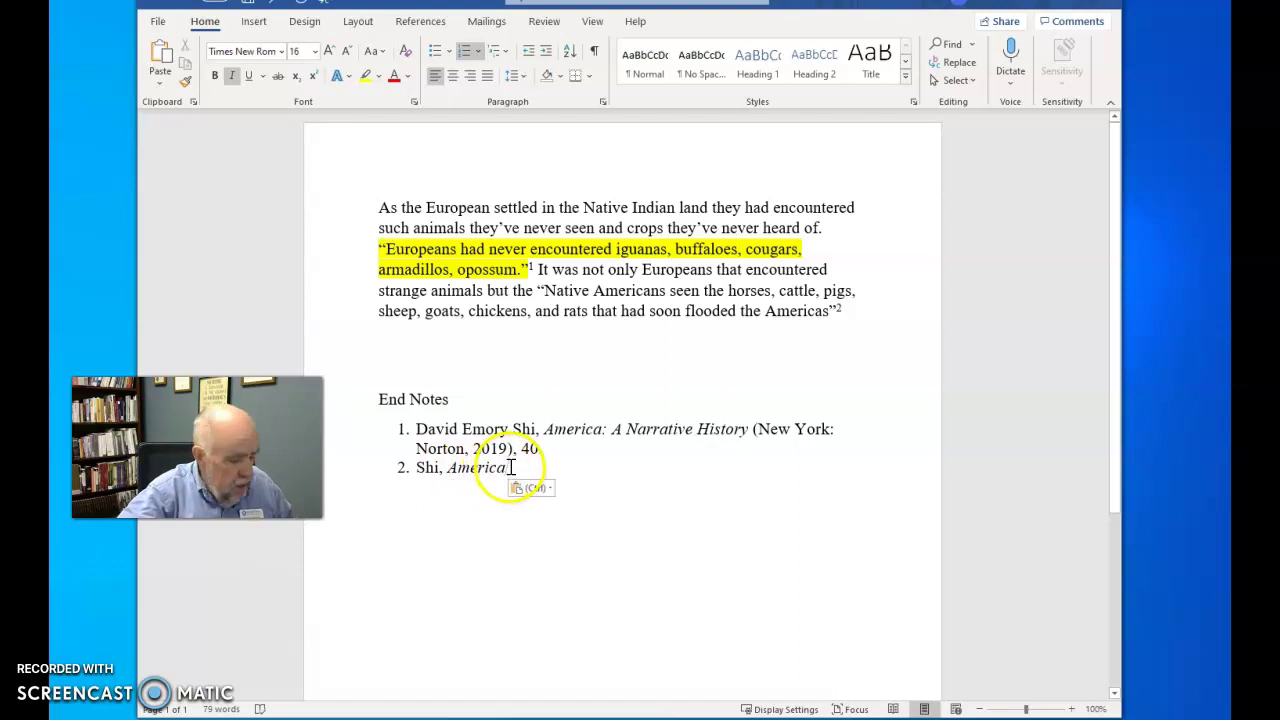
{"action": "key", "text": "ctrl+i"}
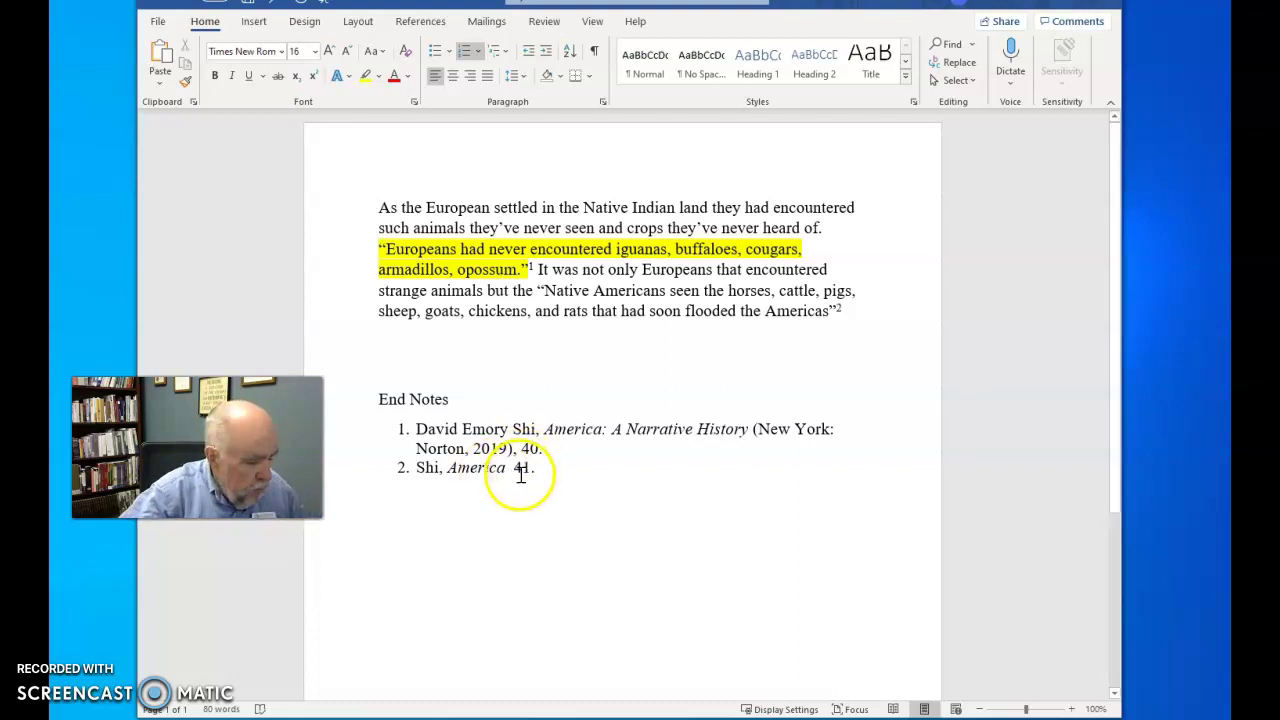
{"action": "key", "text": "BackSpace"}
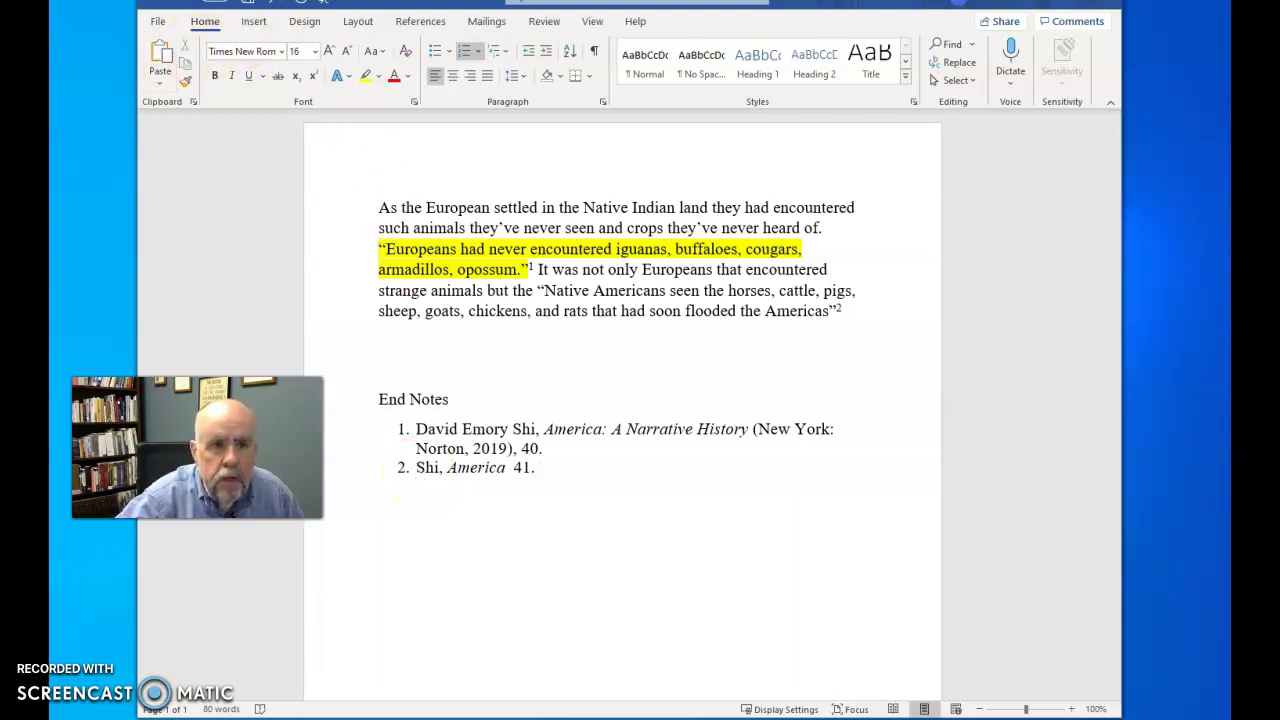
Insert the AMH2010 class lecture citation for "The Clash of Cultures," Daytona State College, February 1, 2022, as endnote 2 and add an empty endnote 4.
{"action": "type", "text": "Michael McKeown. \"The Clash of Cultures.\" AMH2010: United States History to 1877 (class lecture, Daytona State College, Daytona Beach, FL, February 1, 2022)"}
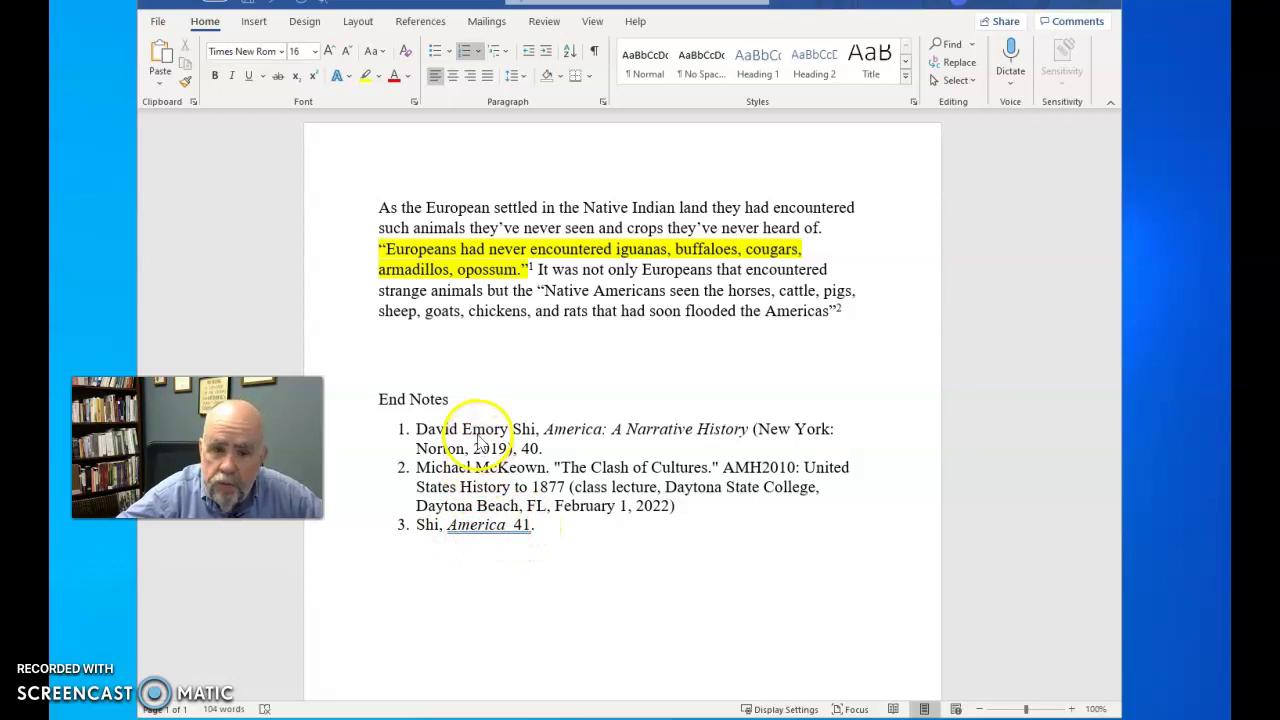
{"action": "left_click", "coordinate": [546, 525]}
{"action": "key", "text": "Return"}
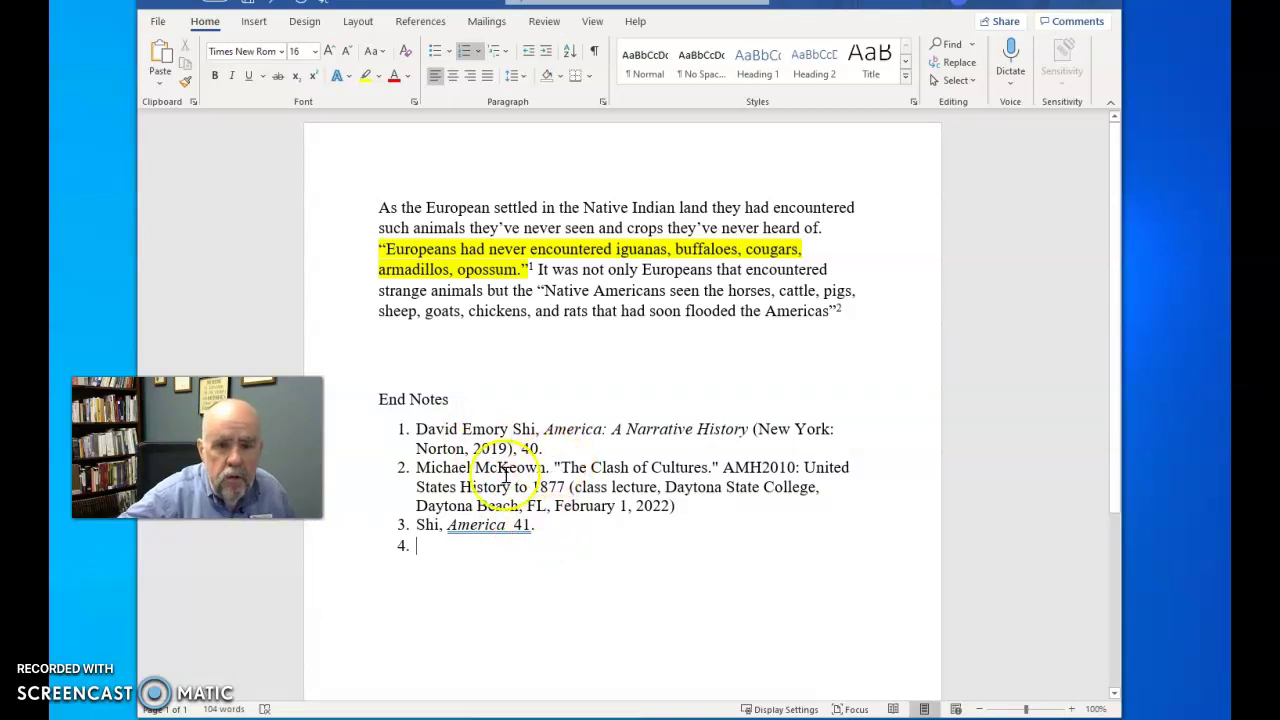
Copy the lecturer's surname and "The Clash of Cultures." from endnote 2 into endnote 4, and clear that entry again.
{"action": "left_click_drag", "start_coordinate": [475, 467], "coordinate": [722, 470]}
{"action": "key", "text": "ctrl+c"}
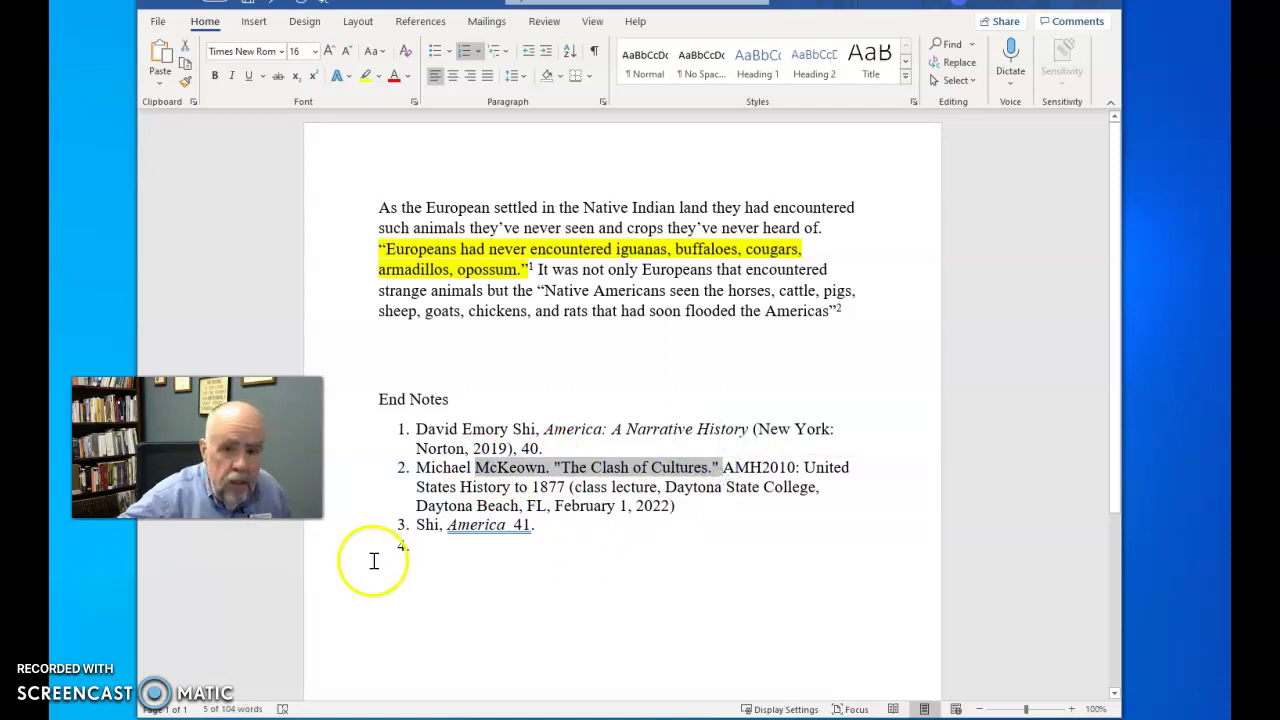
{"action": "left_click", "coordinate": [418, 545]}
{"action": "key", "text": "ctrl+v"}
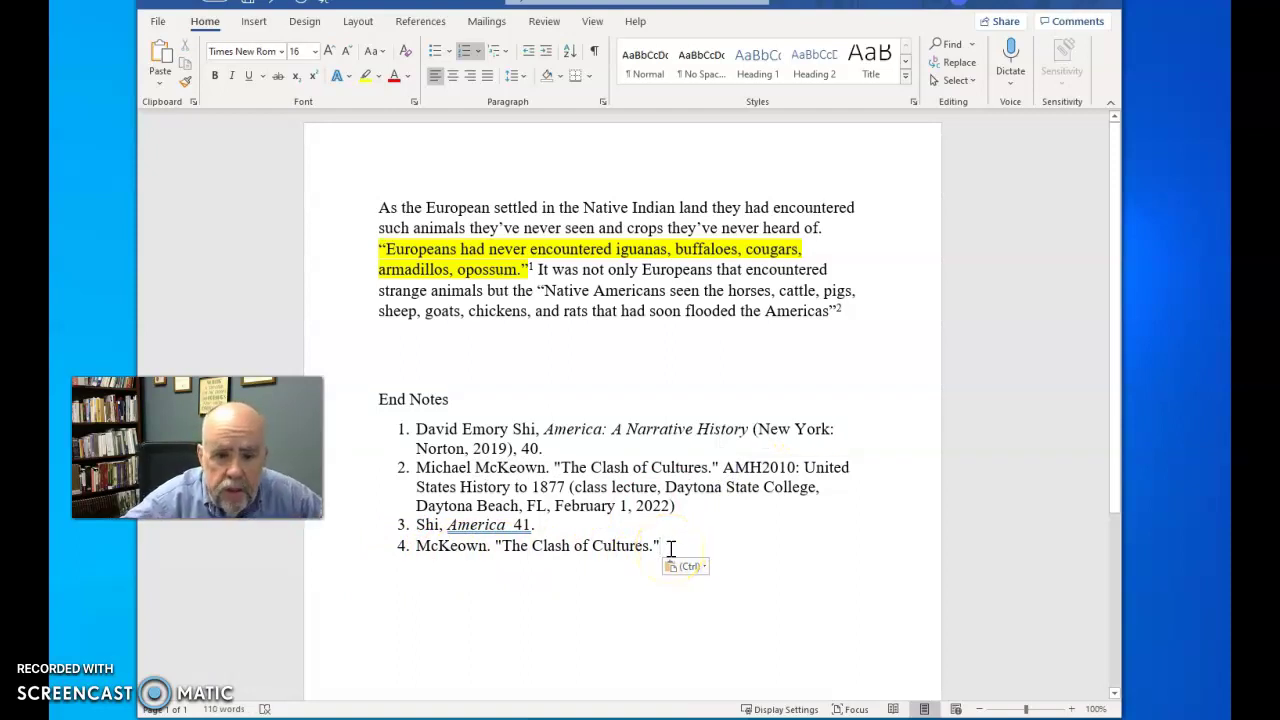
{"action": "left_click_drag", "start_coordinate": [666, 547], "coordinate": [428, 549]}
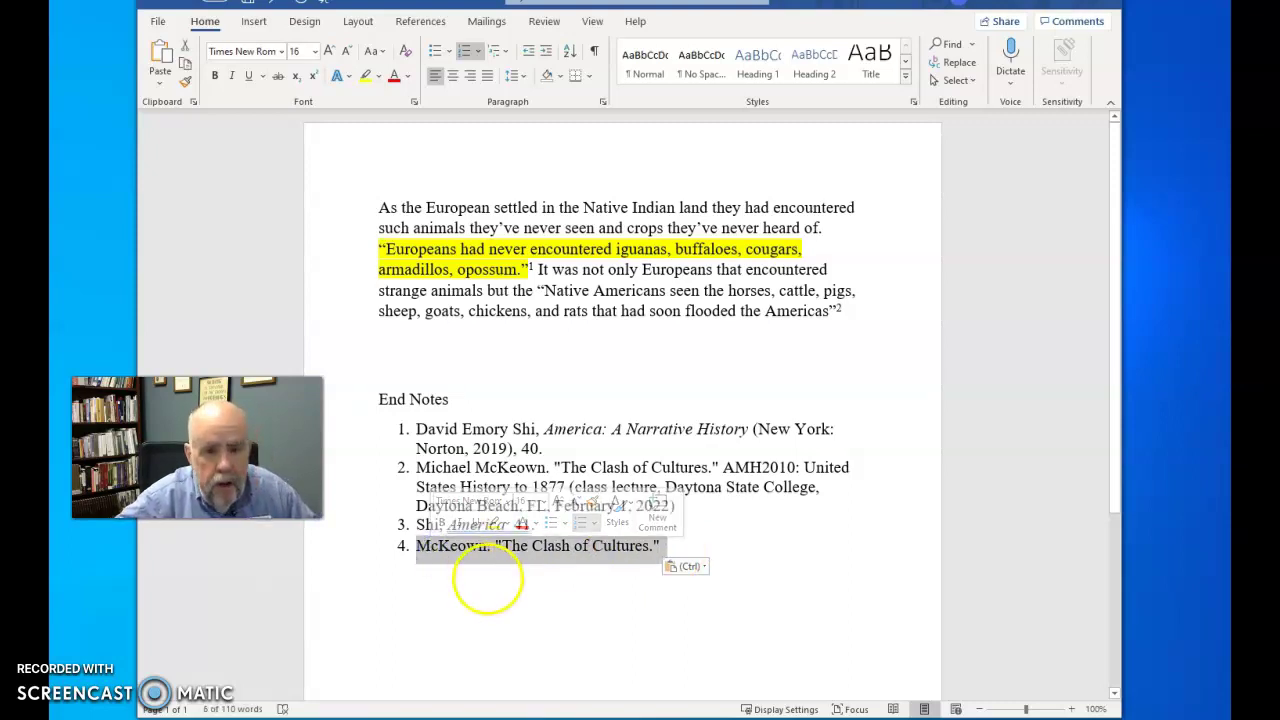
{"action": "key", "text": "Delete"}
{"action": "key", "text": "BackSpace"}
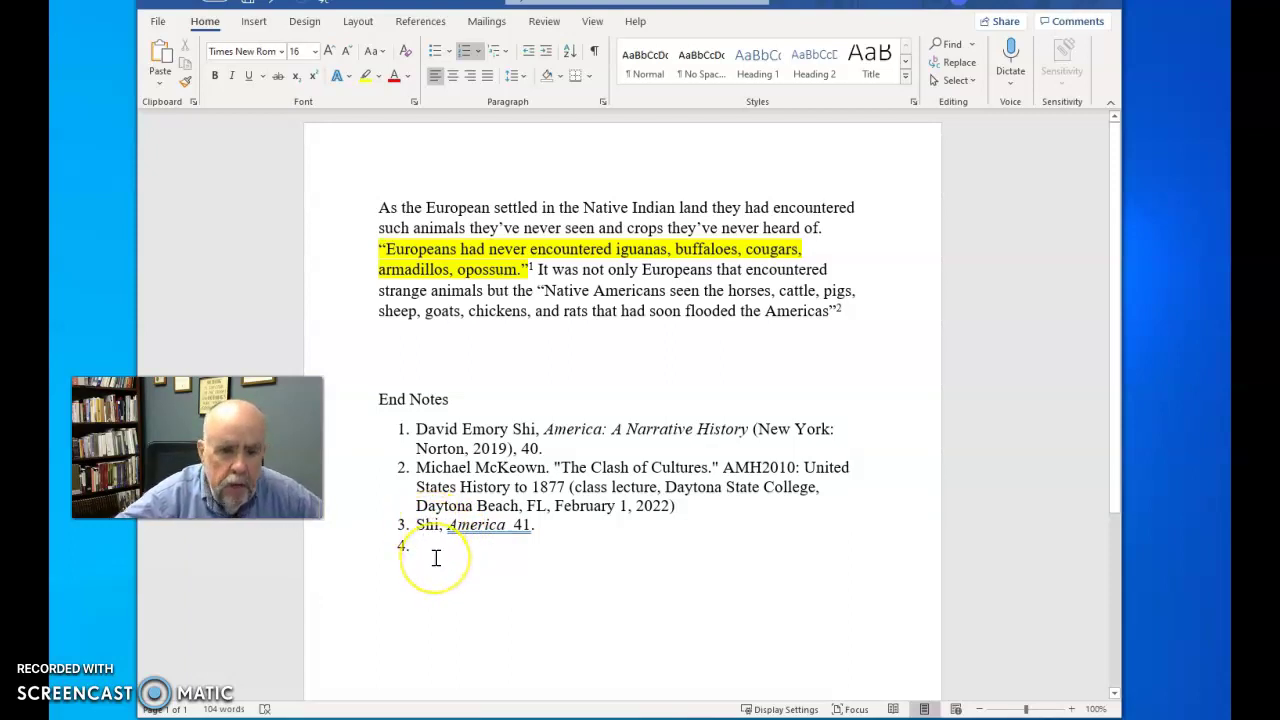
Enter an italic "Ibid" followed by page number 42 in regular type as endnote 4.
{"action": "key", "text": "ctrl+i"}
{"action": "type", "text": "Ibid"}
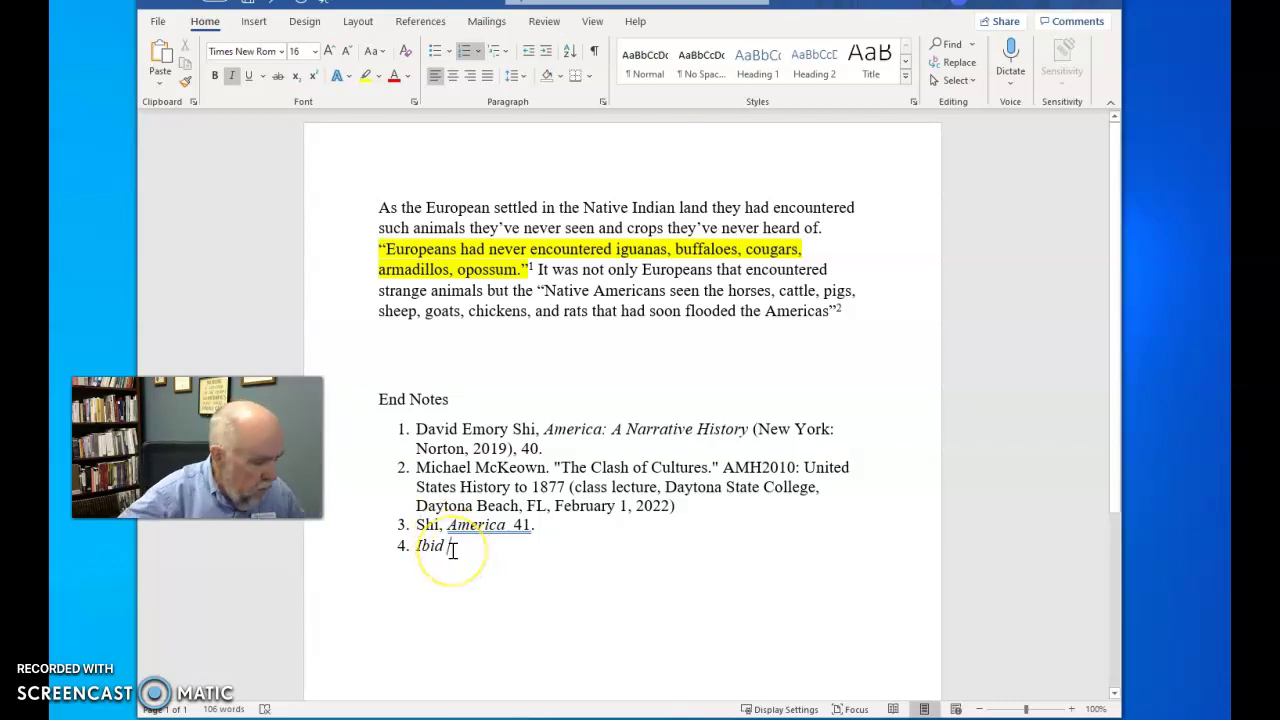
{"action": "key", "text": "ctrl+i"}
{"action": "type", "text": "42."}
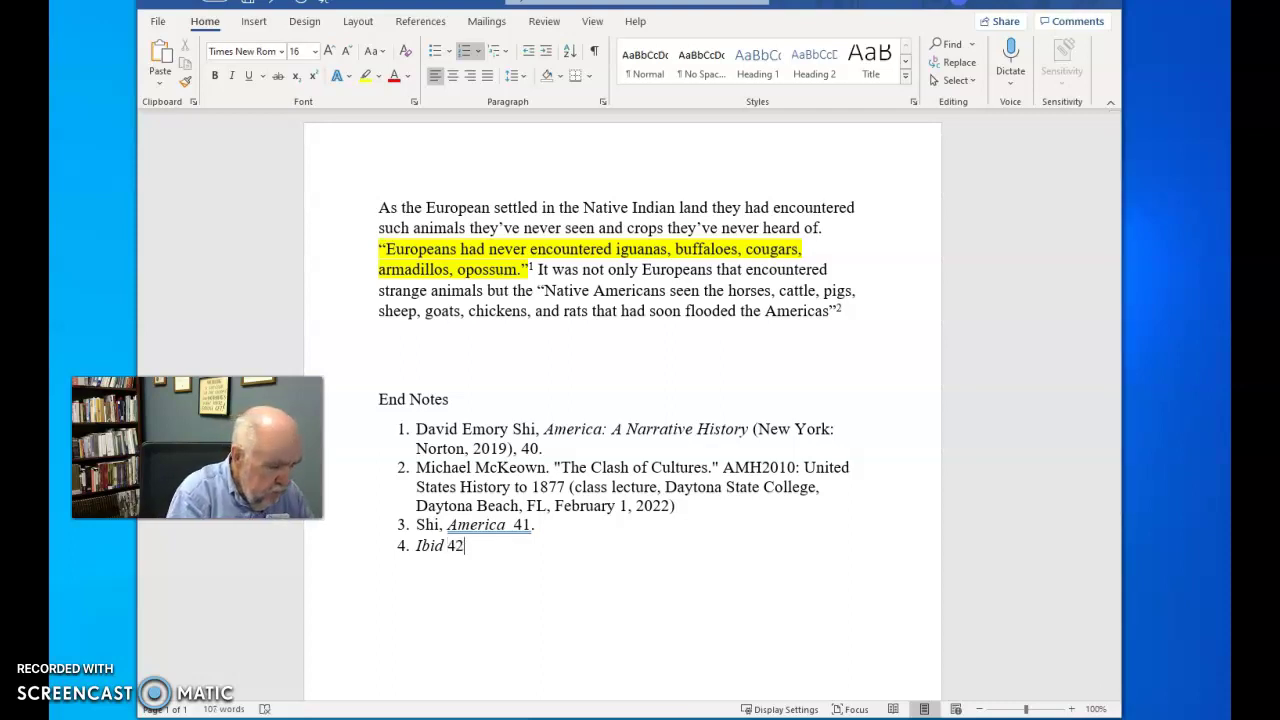